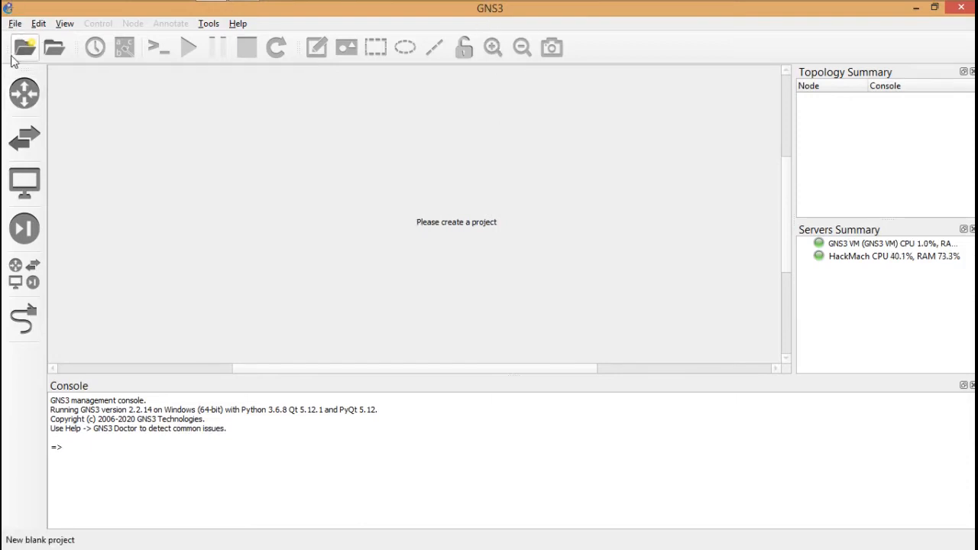
# Open the recent project JaringanLab.gns3 to view its topology
pyautogui.click(12, 21)
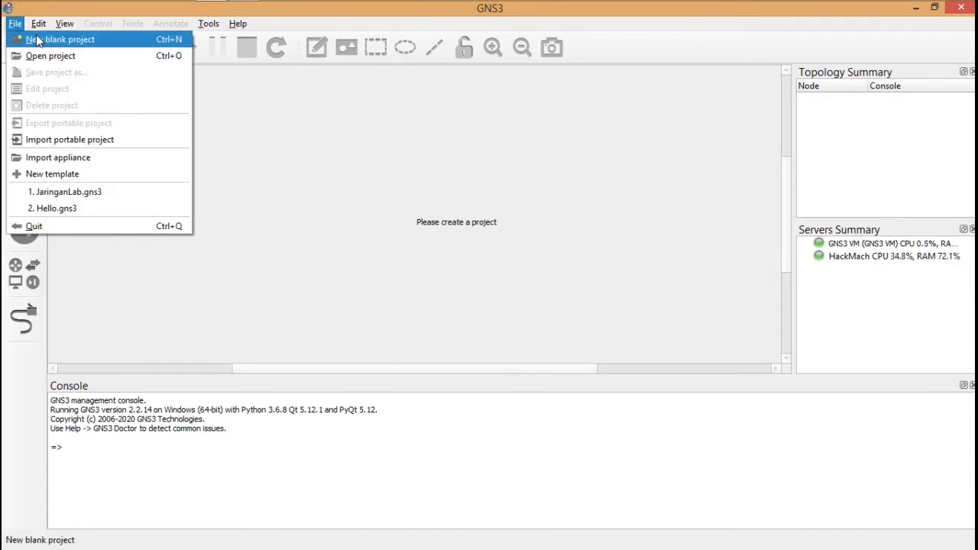
pyautogui.click(60, 190)
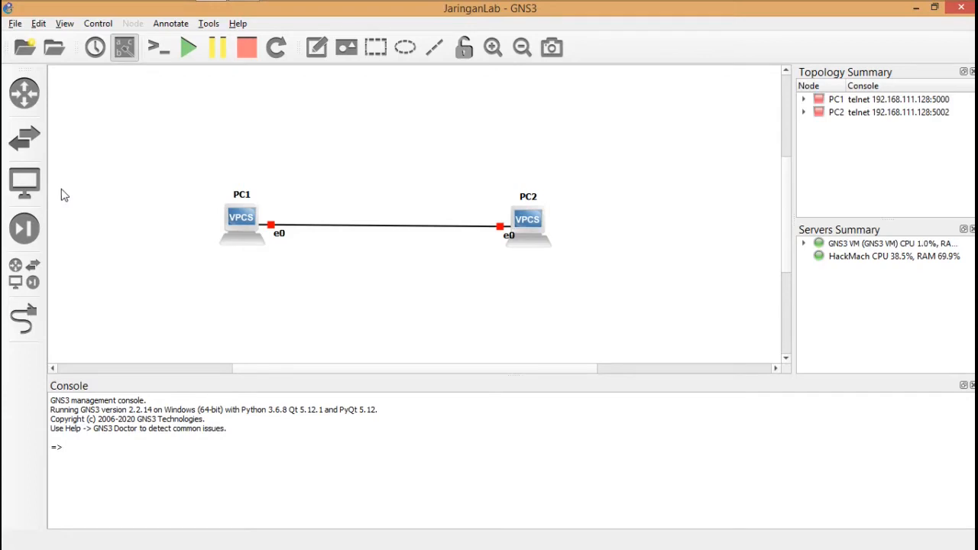
# Create a new blank project named DesignJaringanLab in the default location
pyautogui.click(25, 47)
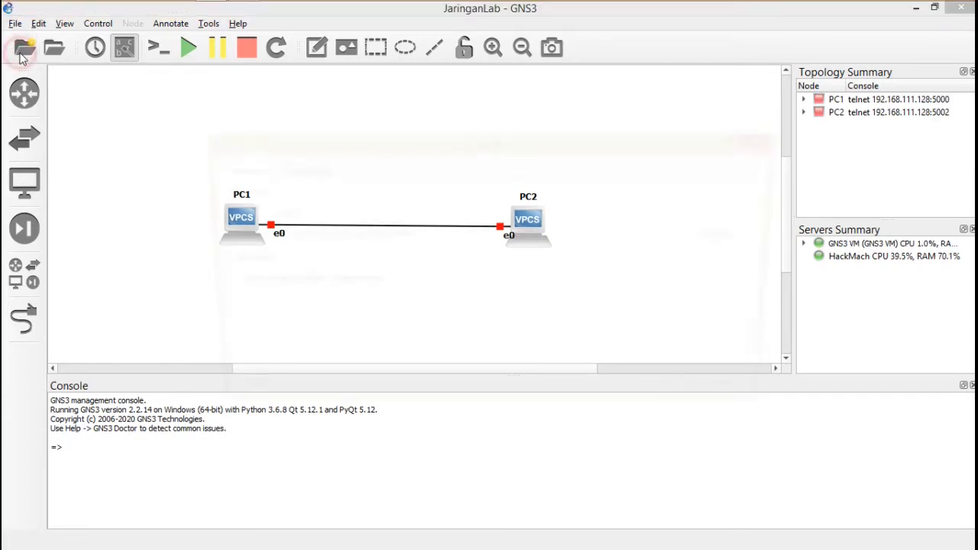
pyautogui.doubleClick(369, 215)
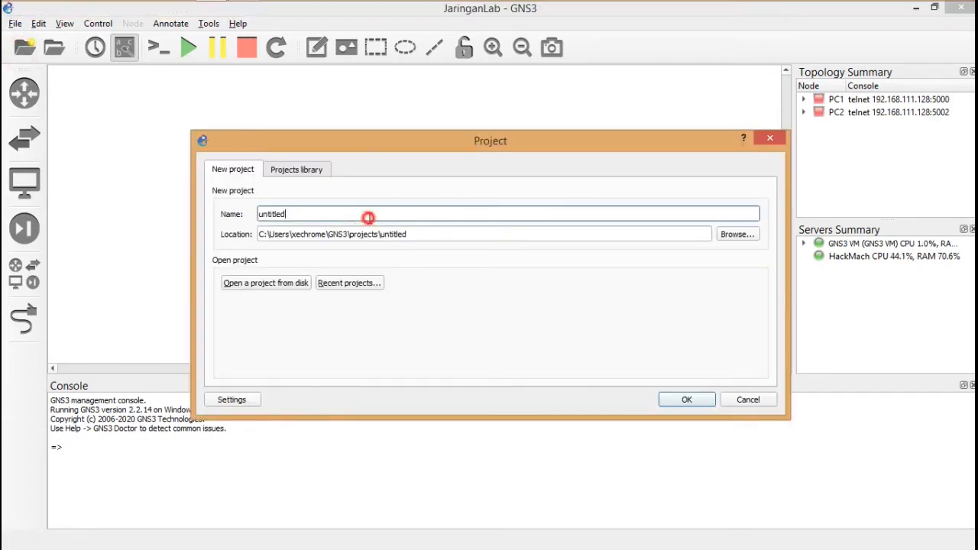
pyautogui.write('Coba')
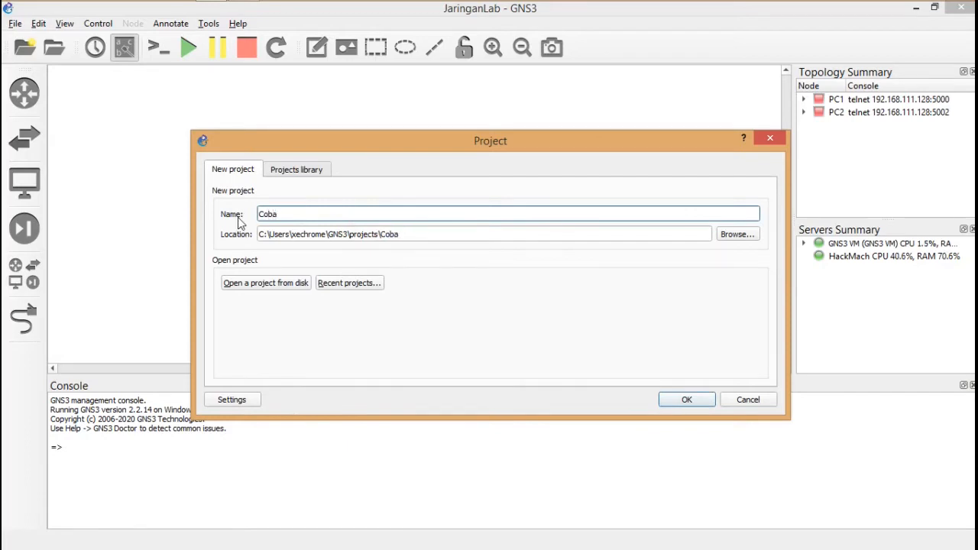
pyautogui.hotkey('ctrl', 'a')
pyautogui.write('Jaringa')
pyautogui.hotkey('ctrl', 'a')
pyautogui.write('DesignJaringanLab')
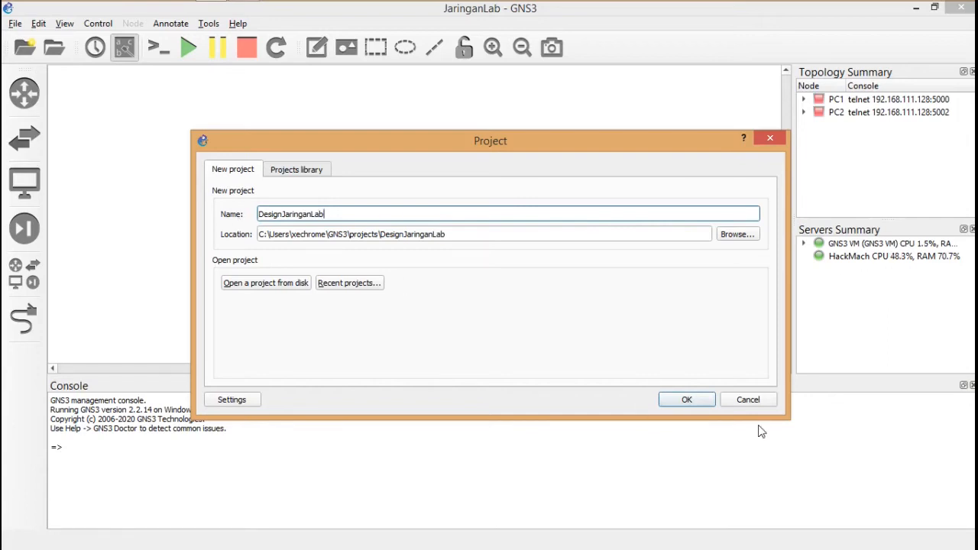
pyautogui.click(695, 400)
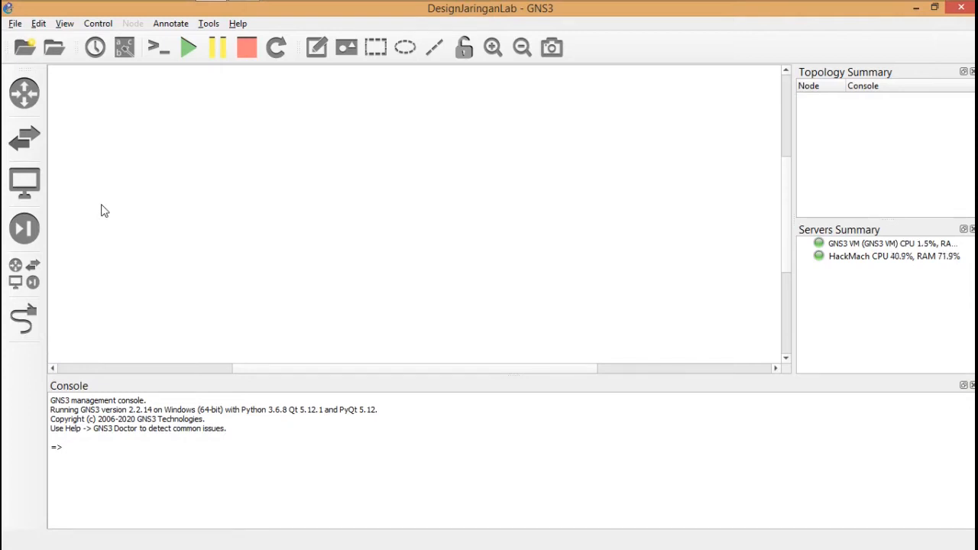
# Add a VPCS end device to the empty workspace, hosted on the GNS3 VM server
pyautogui.click(43, 193)
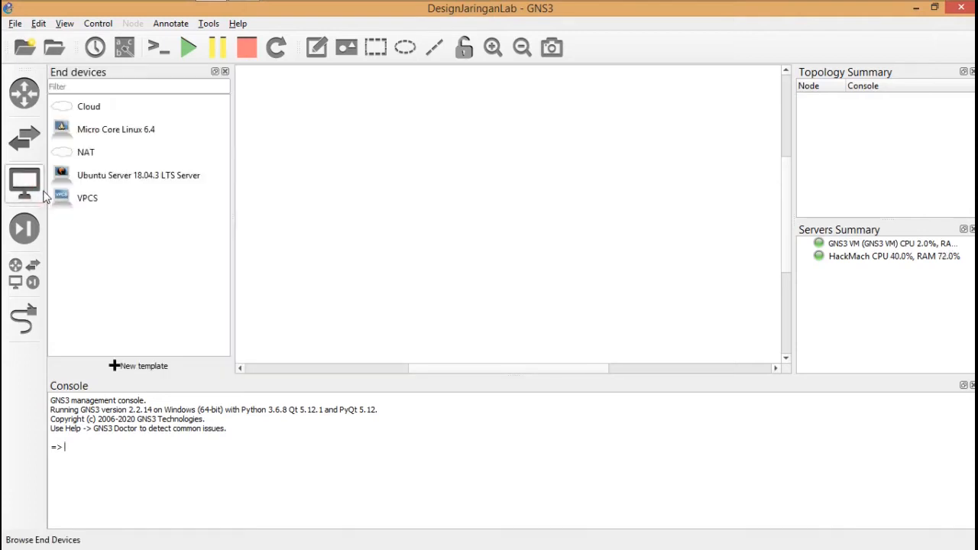
pyautogui.click(90, 198)
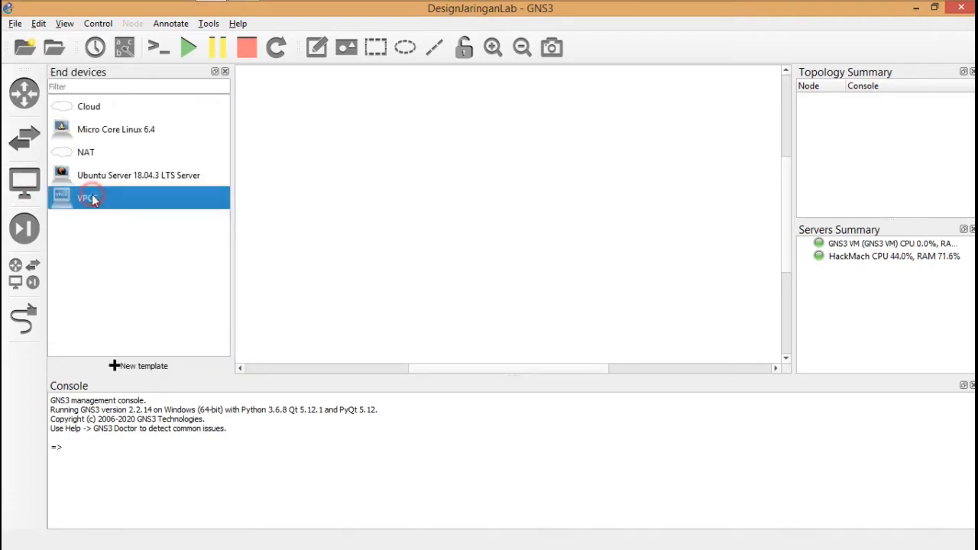
pyautogui.moveTo(91, 209)
pyautogui.mouseDown()
pyautogui.moveTo(408, 231)
pyautogui.moveTo(399, 201)
pyautogui.moveTo(345, 227)
pyautogui.mouseUp()
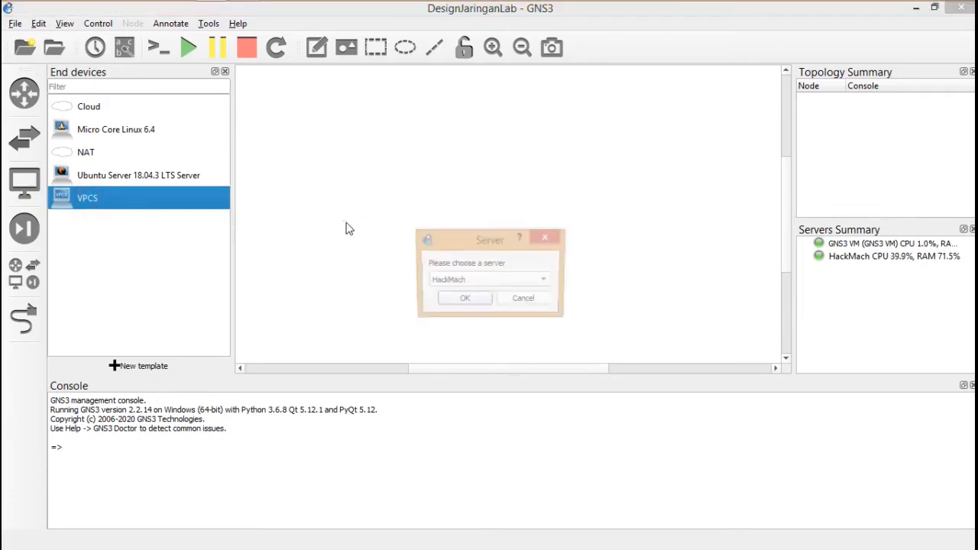
pyautogui.click(459, 281)
pyautogui.click(464, 295)
pyautogui.click(460, 299)
# Add a second VPCS on the GNS3 VM server to the right of PC1 and move it roughly level with PC1
pyautogui.moveTo(115, 204); pyautogui.dragTo(597, 252)
pyautogui.click(477, 282)
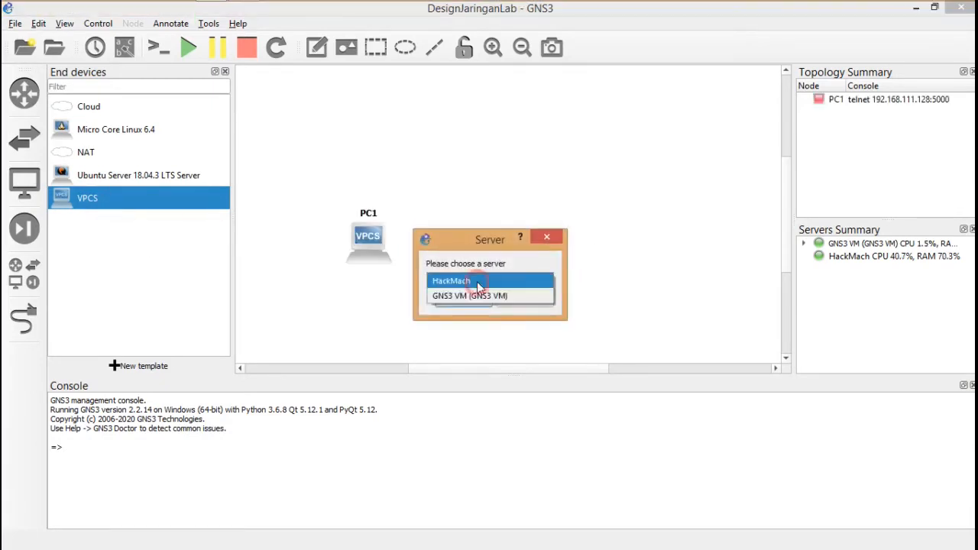
pyautogui.click(473, 298)
pyautogui.click(466, 301)
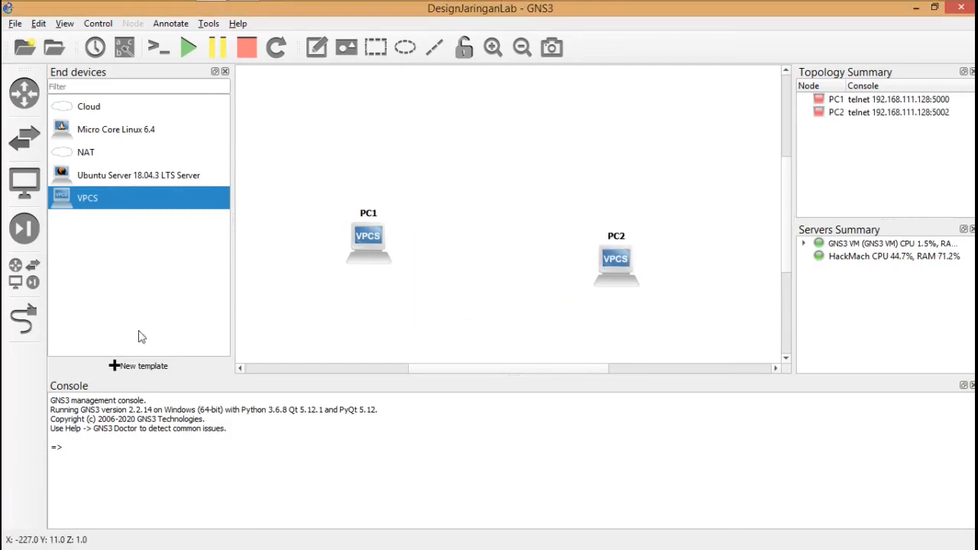
pyautogui.click(24, 182)
pyautogui.moveTo(521, 281); pyautogui.dragTo(519, 266)
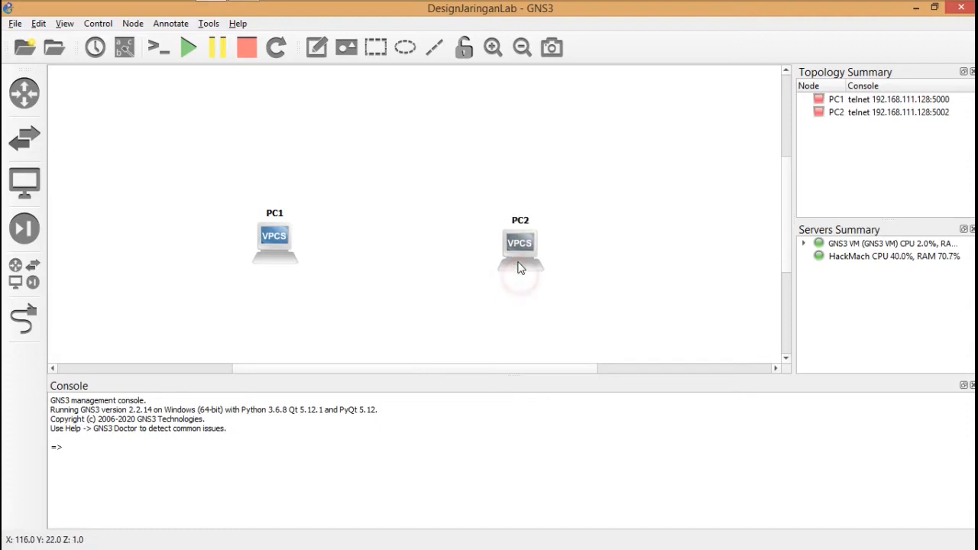
# Link Ethernet0 of PC1 to Ethernet0 of PC2 and leave link mode
pyautogui.click(23, 319)
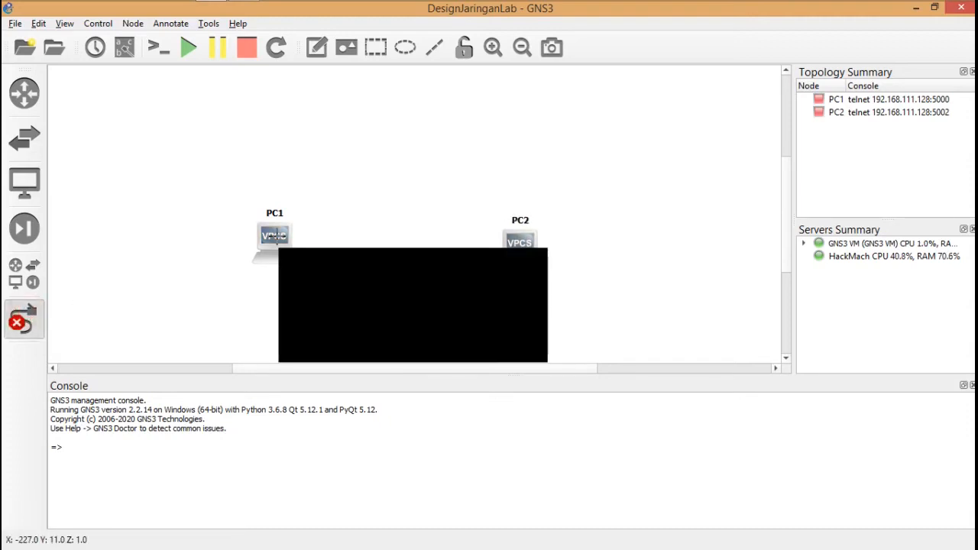
pyautogui.click(277, 237)
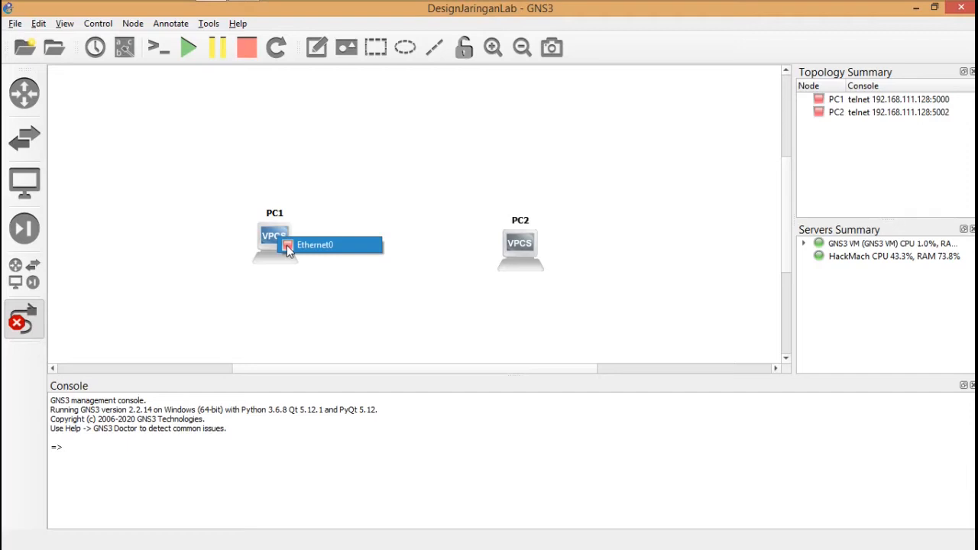
pyautogui.click(294, 246)
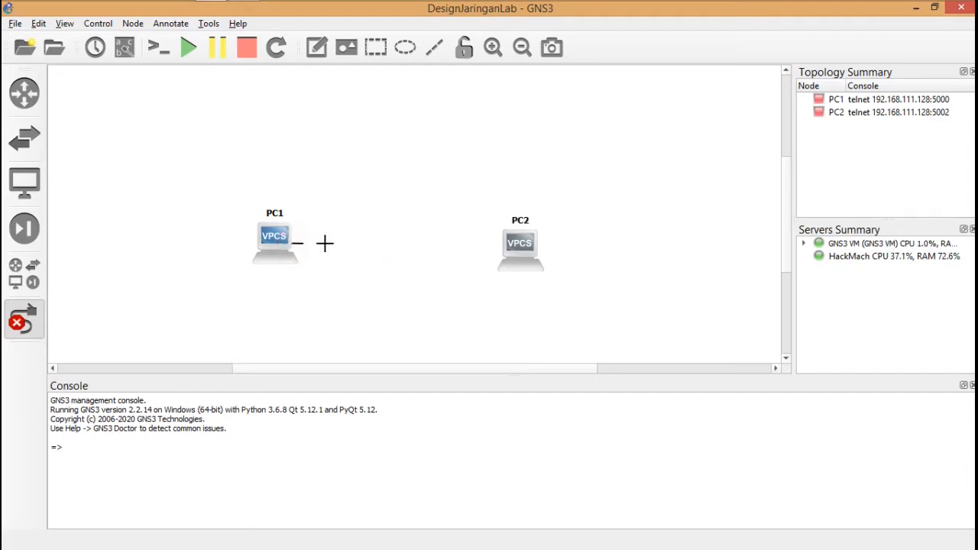
pyautogui.click(522, 246)
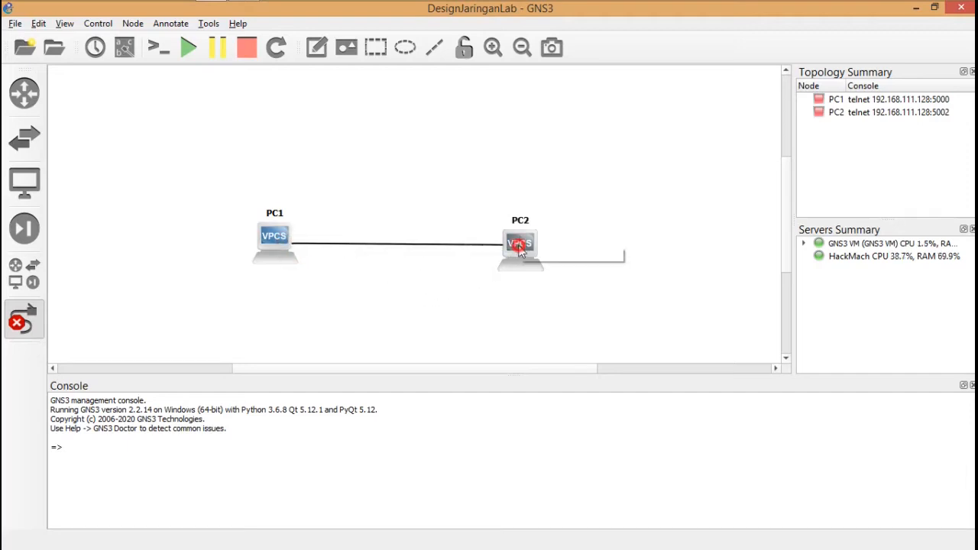
pyautogui.click(529, 257)
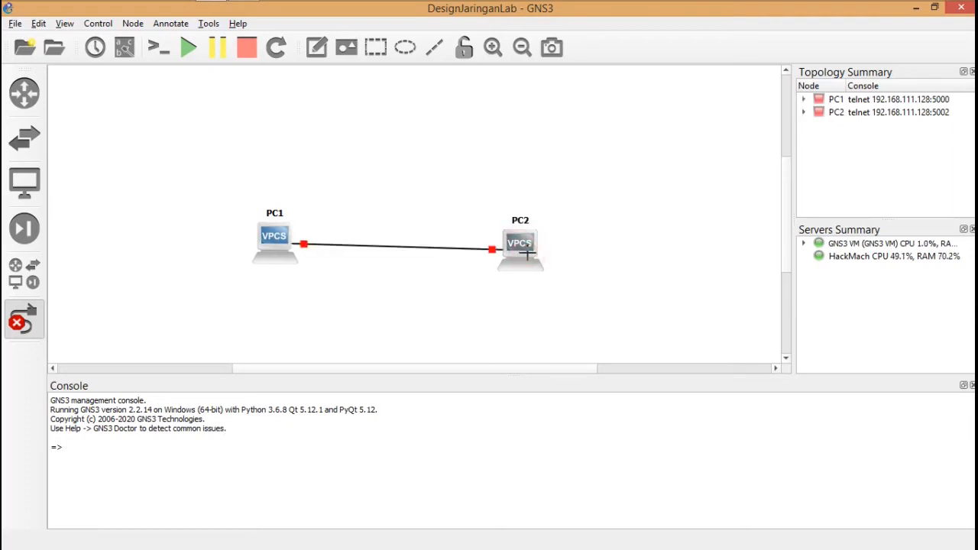
pyautogui.click(22, 106)
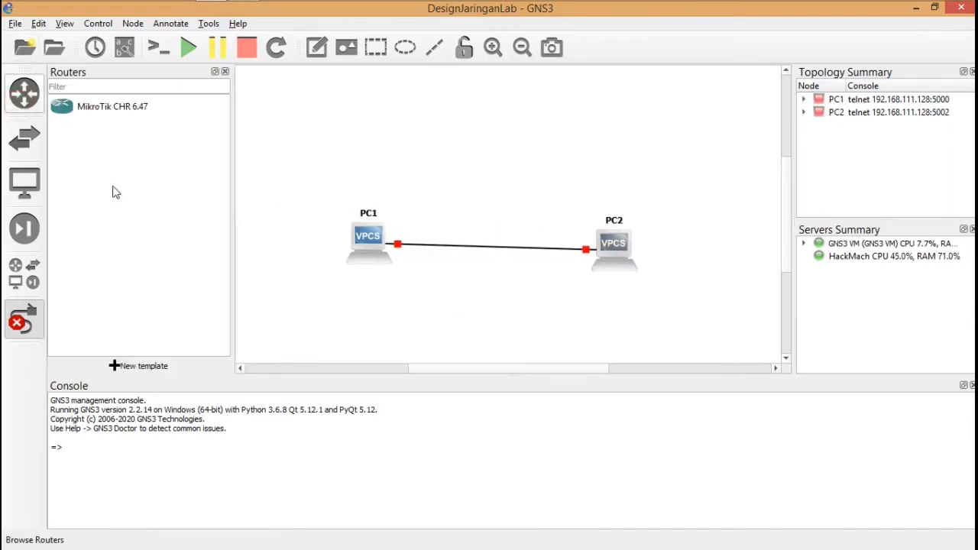
pyautogui.click(28, 112)
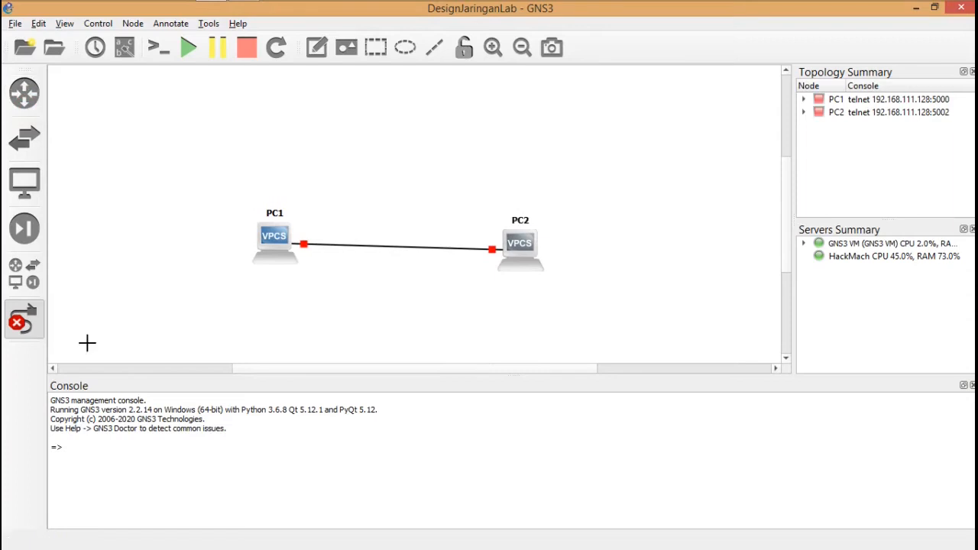
pyautogui.click(24, 327)
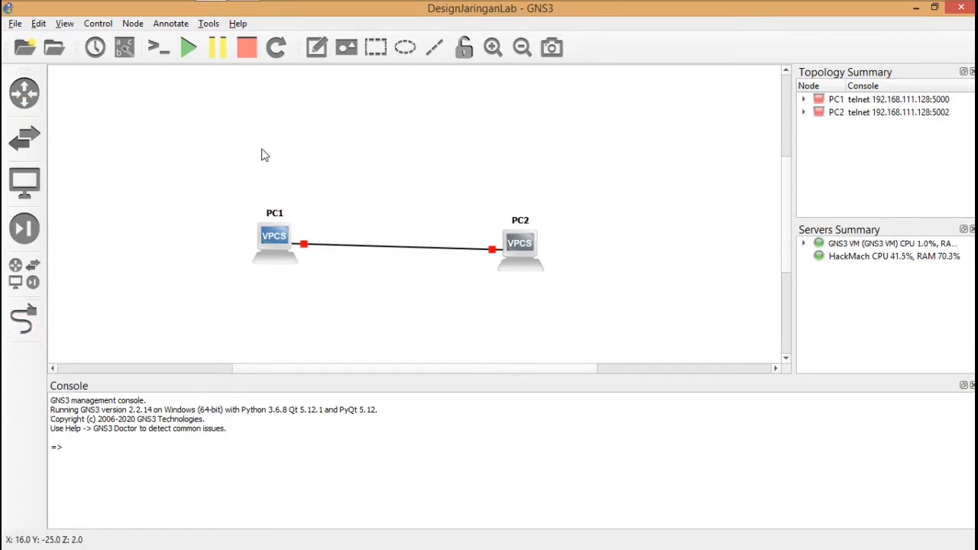
# Show the interface labels on the link and start all nodes
pyautogui.click(126, 50)
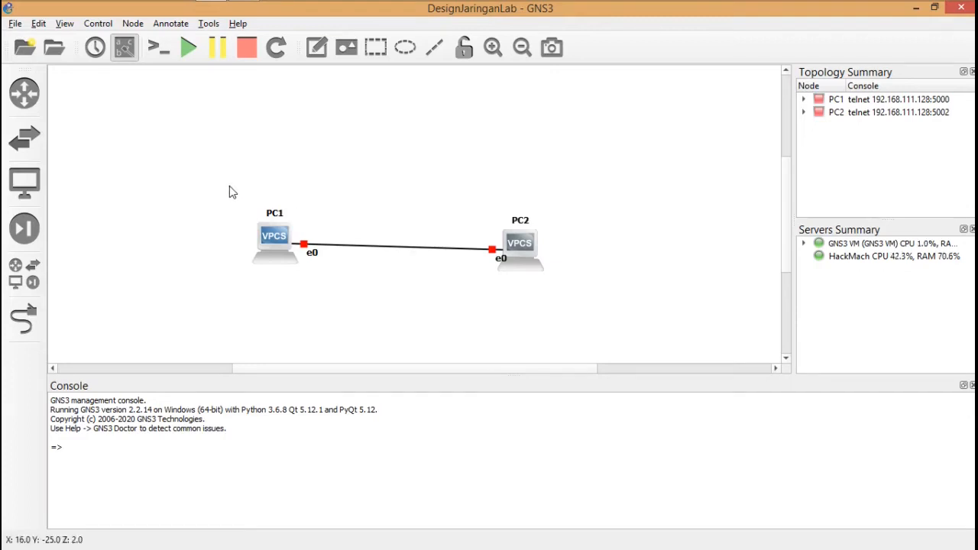
pyautogui.moveTo(221, 179); pyautogui.dragTo(178, 291)
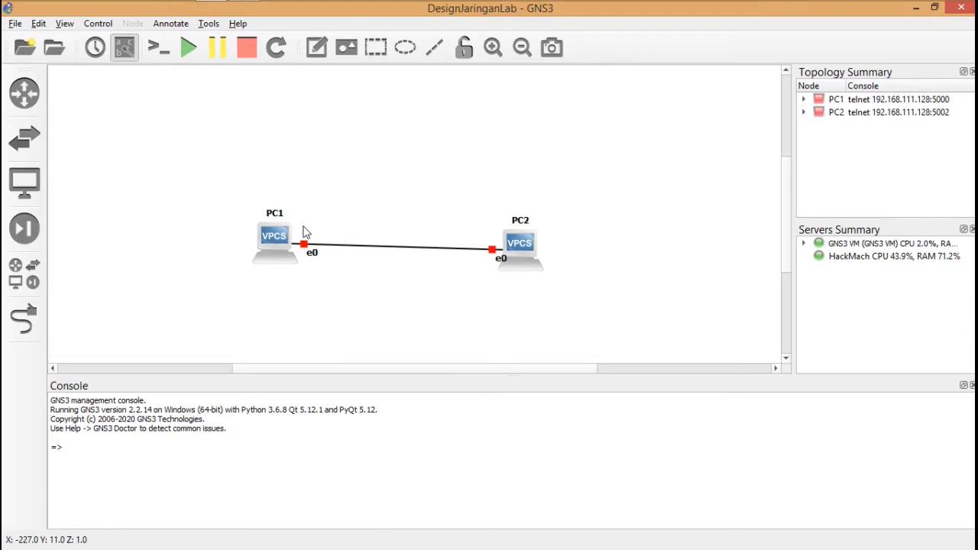
pyautogui.click(186, 52)
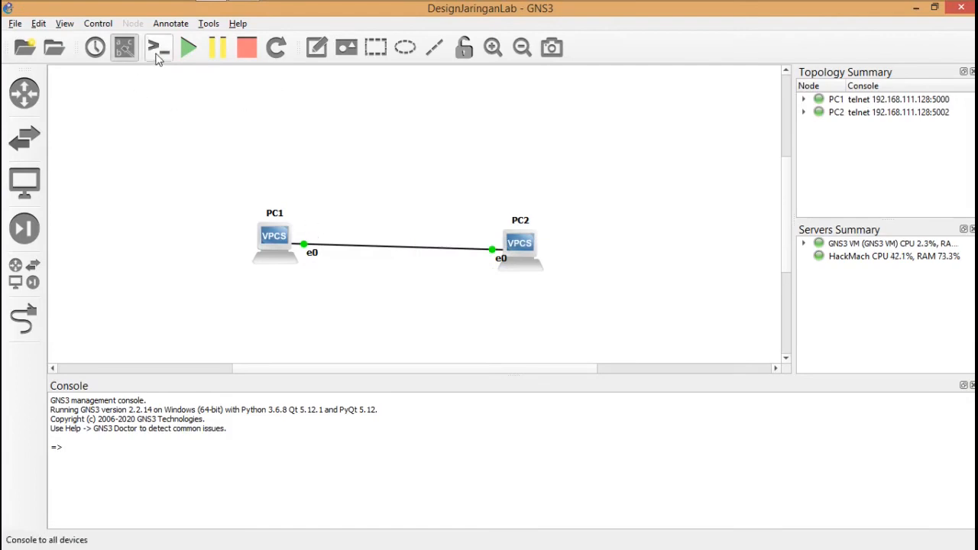
pyautogui.rightClick(279, 246)
pyautogui.click(182, 188)
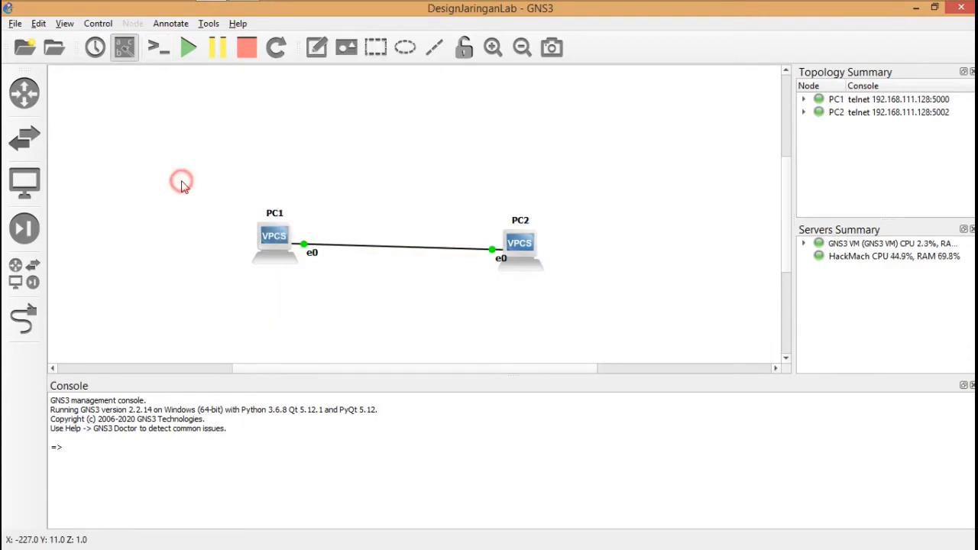
# Open the console of PC1 and begin an ip command at its prompt
pyautogui.rightClick(275, 248)
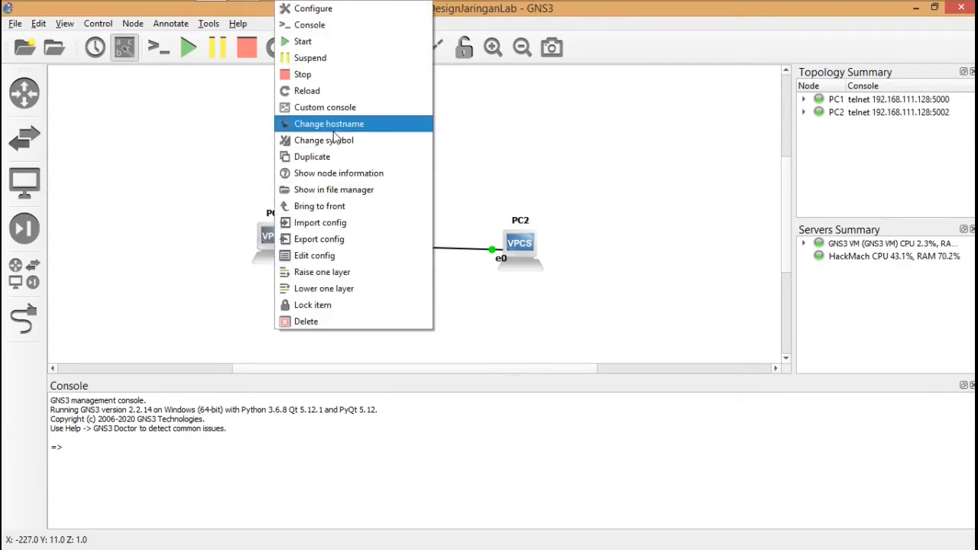
pyautogui.click(346, 27)
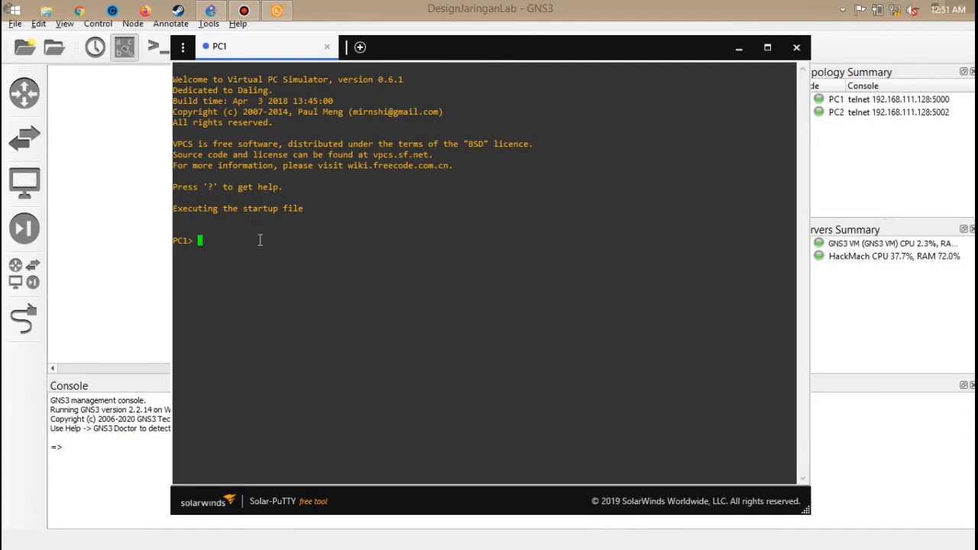
pyautogui.write('ip')
# Look through the Solar-PuTTY scripts and general settings, including the fonts and colors section, and close the settings
pyautogui.click(184, 48)
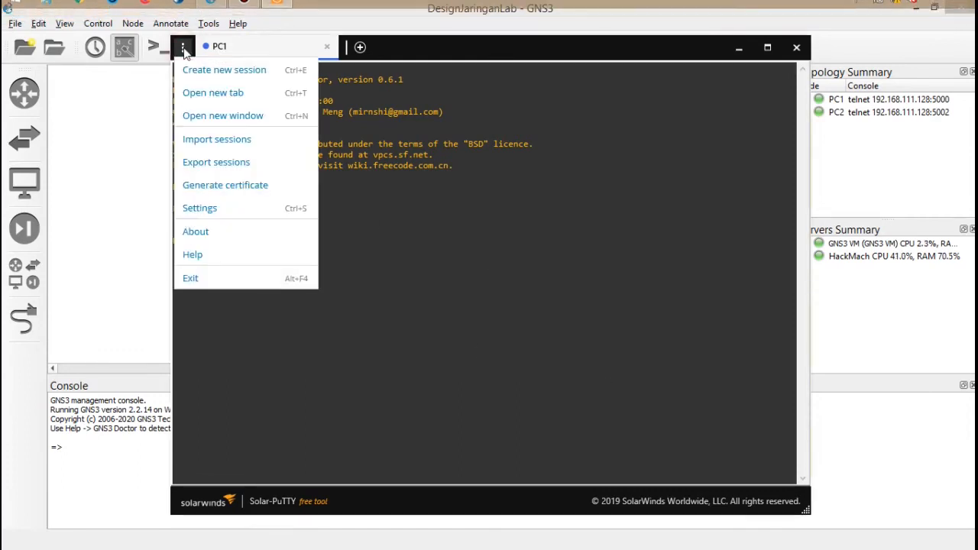
pyautogui.click(217, 212)
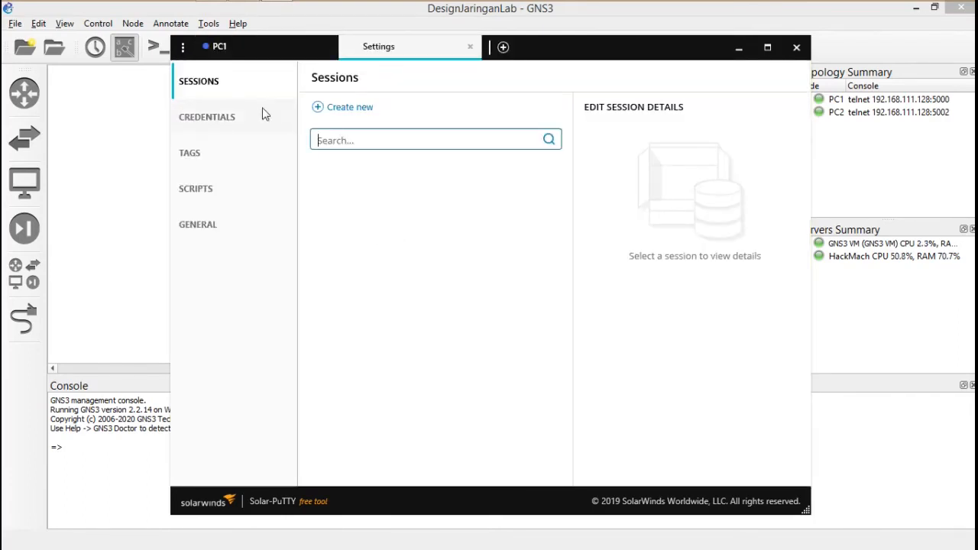
pyautogui.click(226, 189)
pyautogui.click(227, 223)
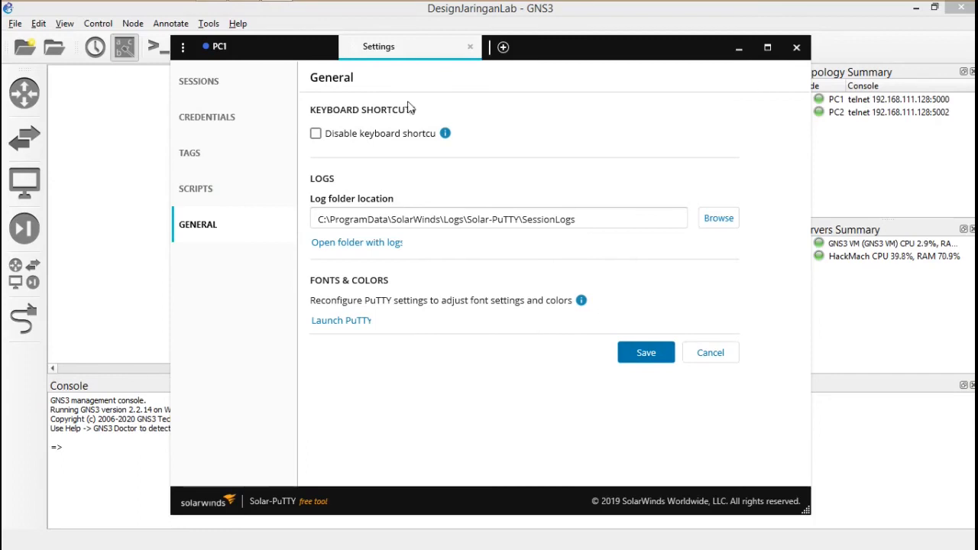
pyautogui.click(471, 48)
# Assign PC1 the IP address 10.1.1.1 with mask 255.255.255.0 and gateway 10.1.1.254 using the ip command
pyautogui.write('ip')
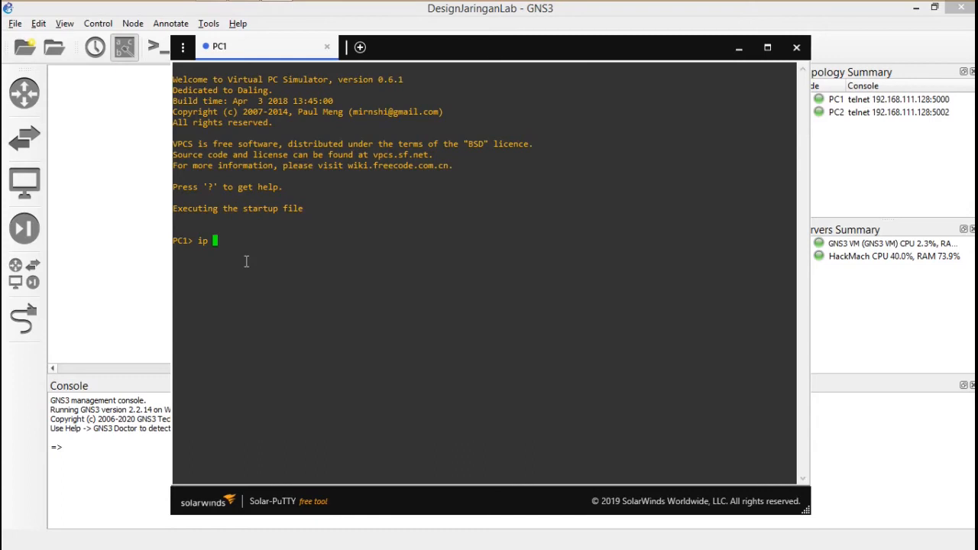
pyautogui.write('10.1.1.1')
pyautogui.press('Left')
pyautogui.press('Left')
pyautogui.press('Left')
pyautogui.press('Left')
pyautogui.press('Left')
pyautogui.press('Left')
pyautogui.press('Left')
pyautogui.press('Left')
pyautogui.press('Right')
pyautogui.press('Right')
pyautogui.press('Right')
pyautogui.press('Right')
pyautogui.press('Right')
pyautogui.press('Right')
pyautogui.press('Right')
pyautogui.press('Right')
pyautogui.write('255.255.255.0')
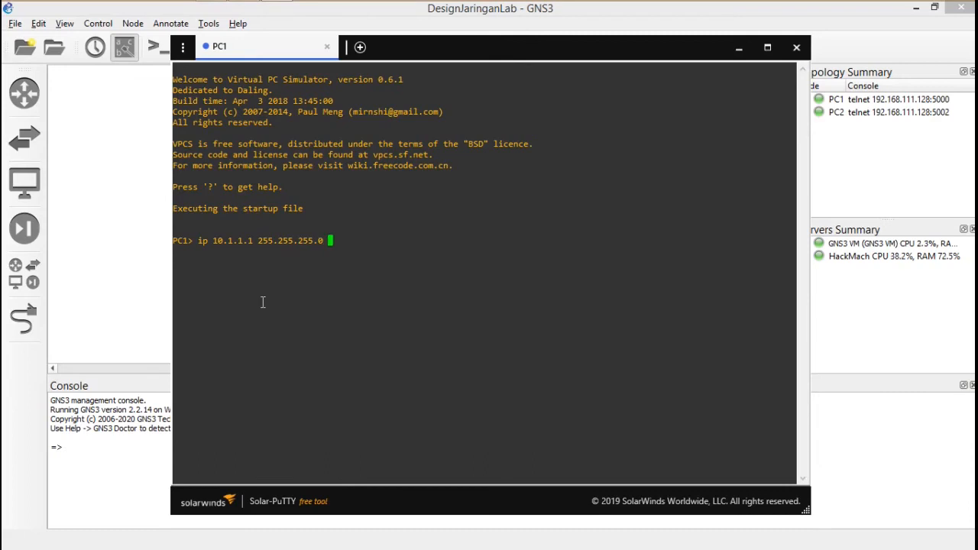
pyautogui.write(' 10.1.1.254')
pyautogui.press('Return')
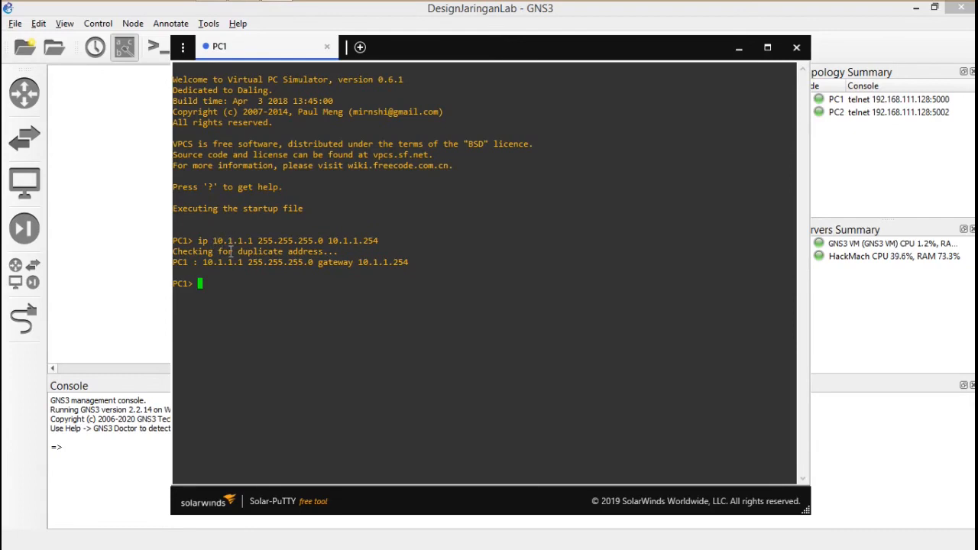
# Save PC1's configuration with the save command and close its console
pyautogui.write('save')
pyautogui.press('Return')
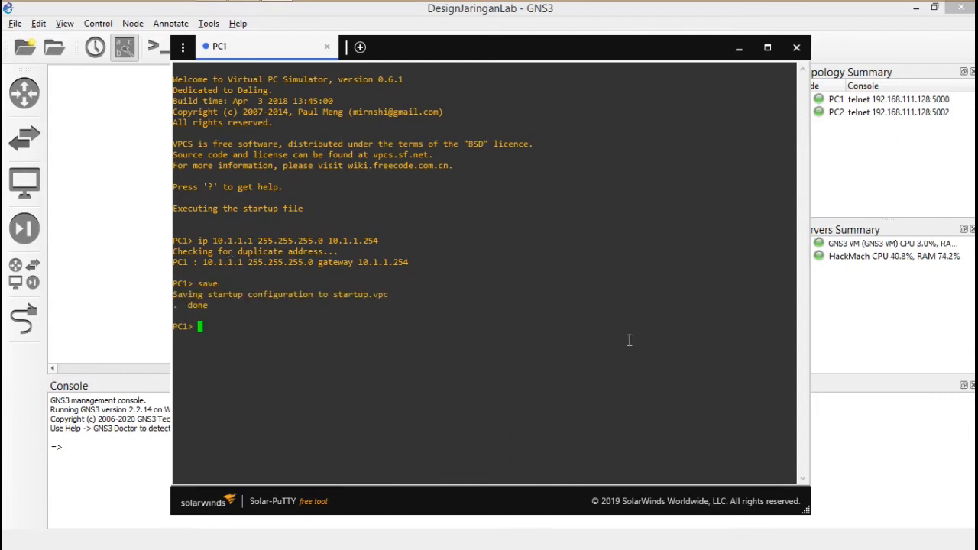
pyautogui.click(797, 47)
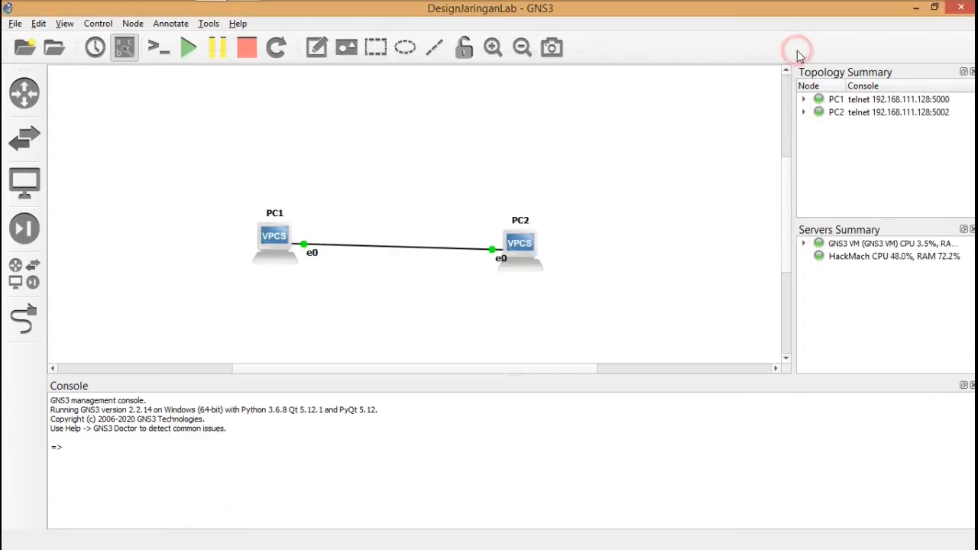
# In PC2's console, assign the IP address 10.1.1.2 with mask 255.255.255.0 and gateway 10.1.1.254, and save the configuration
pyautogui.rightClick(511, 246)
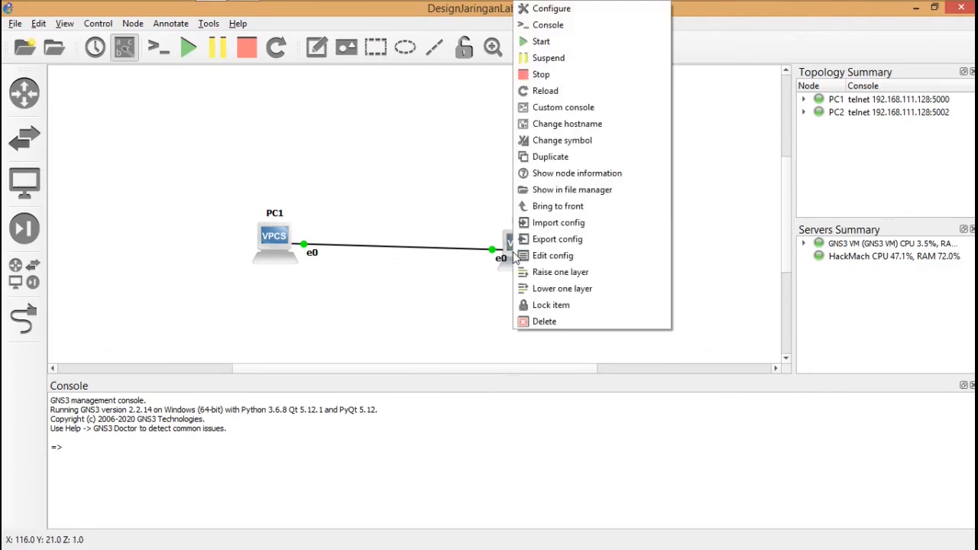
pyautogui.click(550, 25)
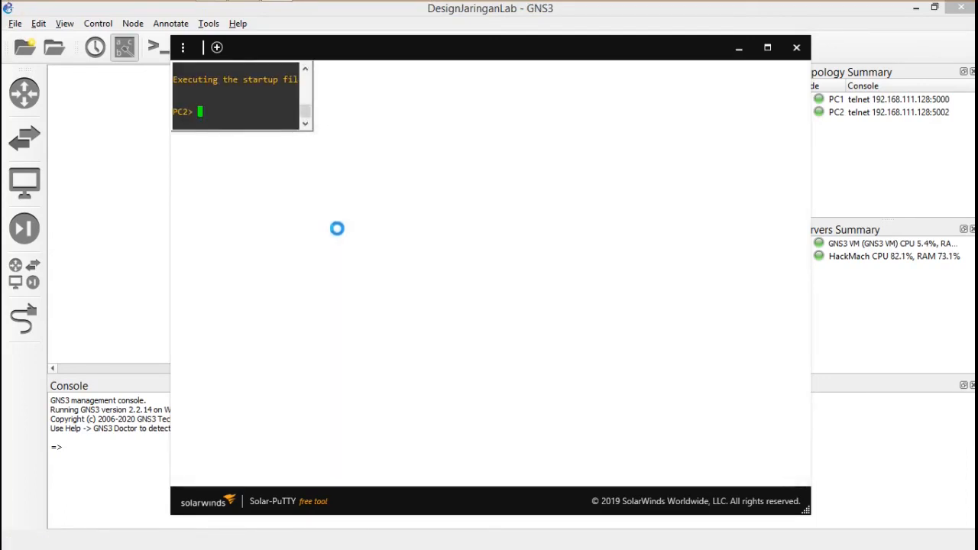
pyautogui.write('ip')
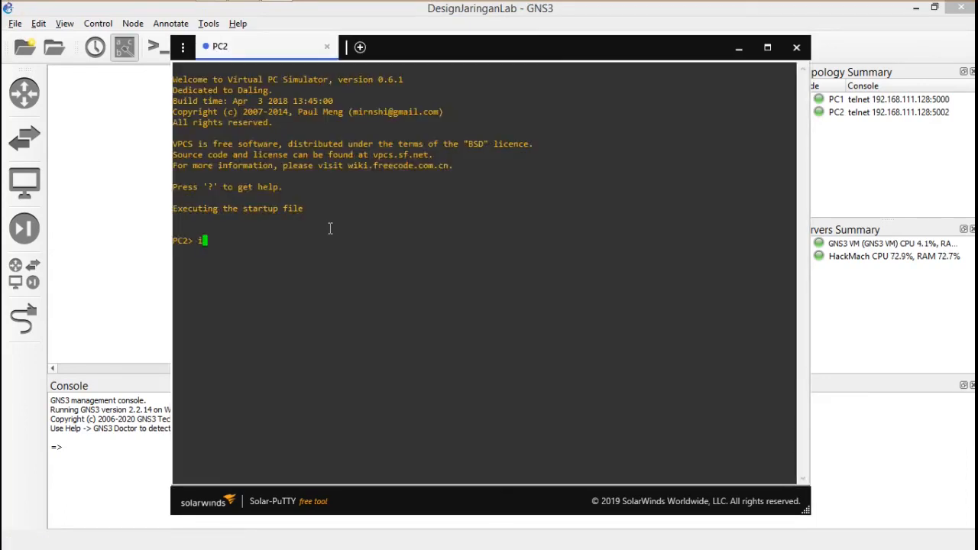
pyautogui.write('.1.1.2 255.255.255.0 10.')
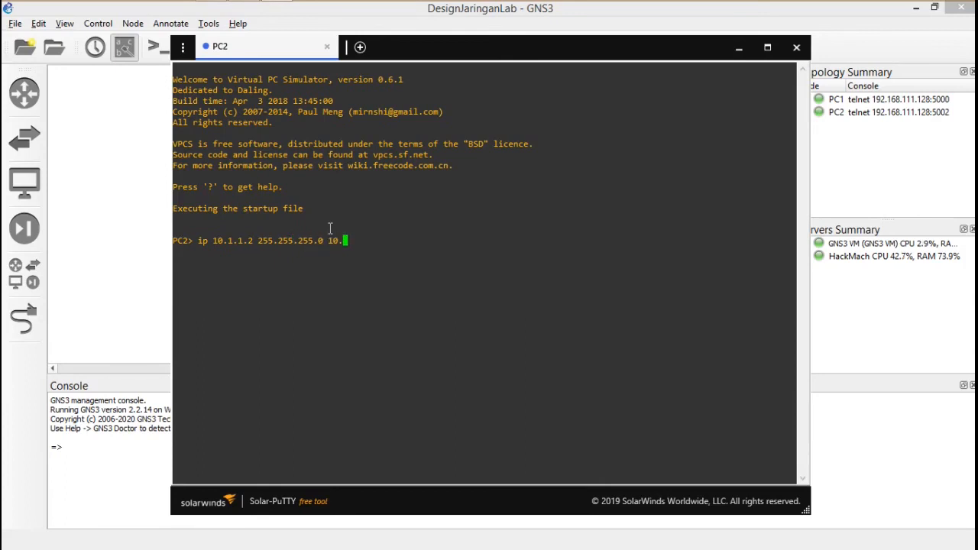
pyautogui.write('1.1.254')
pyautogui.press('Return')
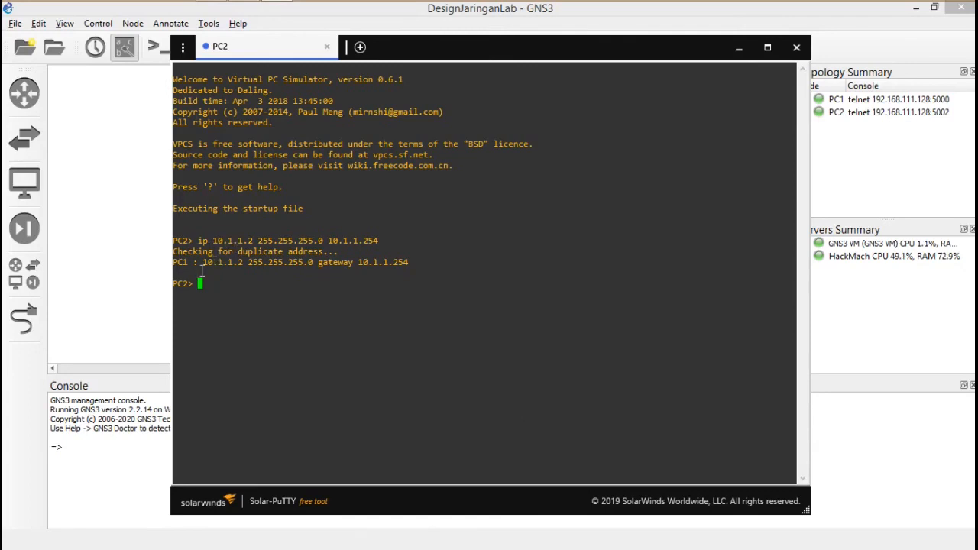
pyautogui.write('save')
pyautogui.press('Return')
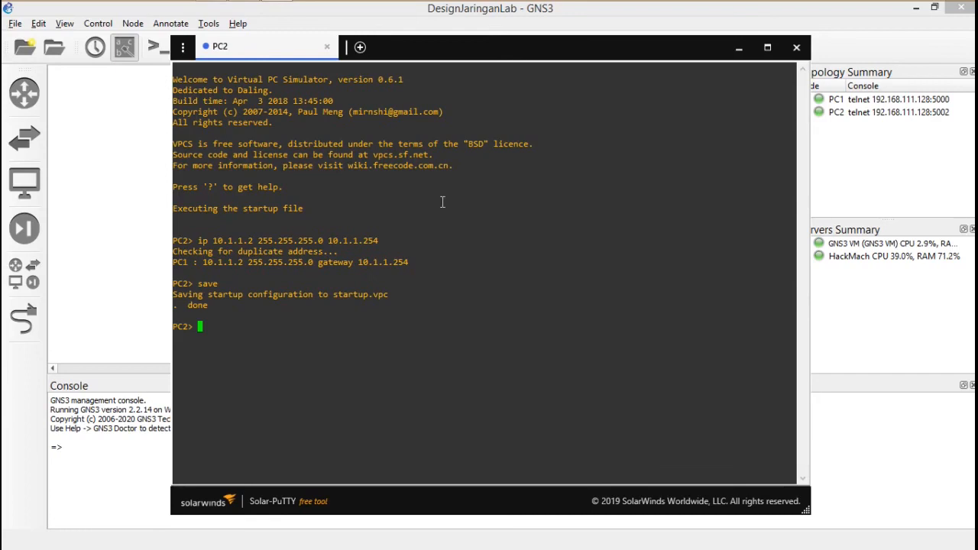
# Test connectivity from PC2 by pinging 10.1.1.1 and its own address 10.1.1.2, and close the console
pyautogui.write('ping 10.1.1.1')
pyautogui.press('Return')
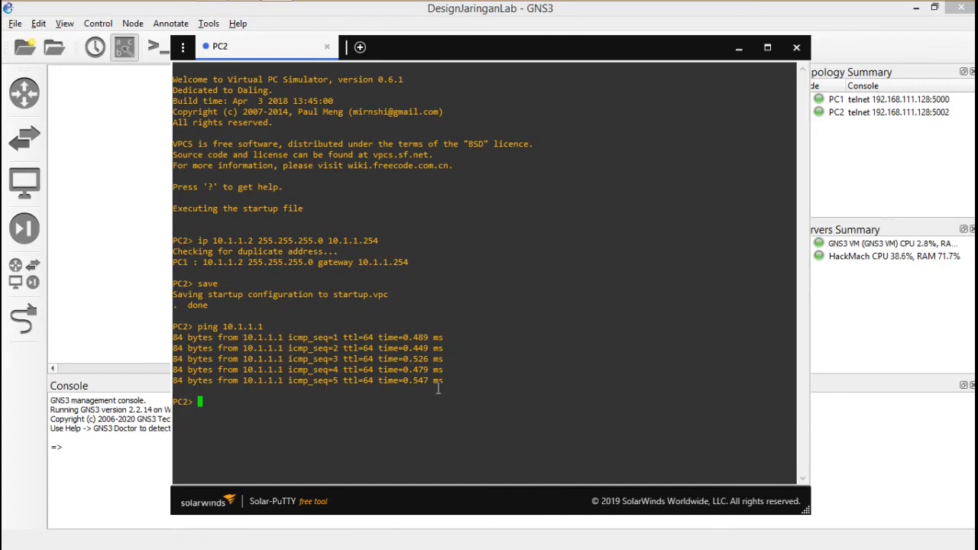
pyautogui.write('ping 10.1.1.2')
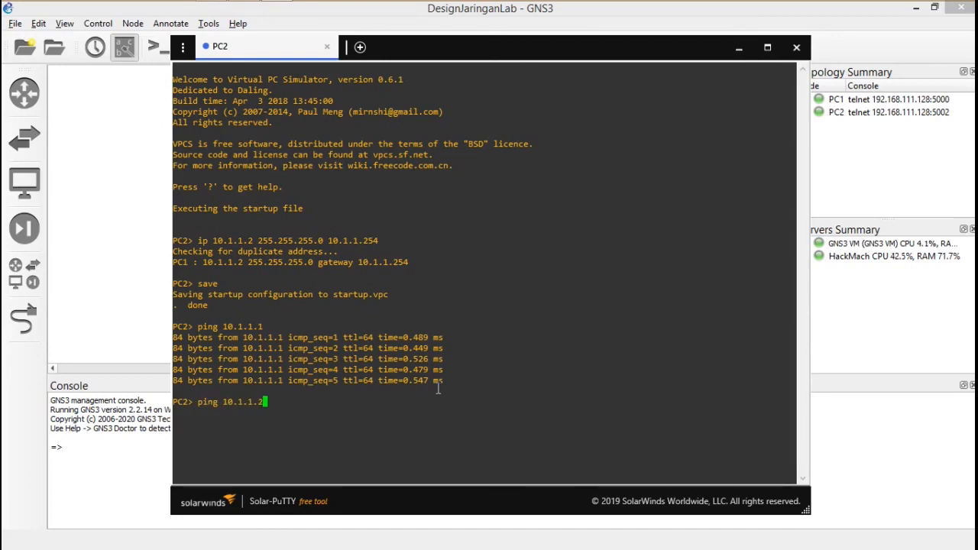
pyautogui.press('Return')
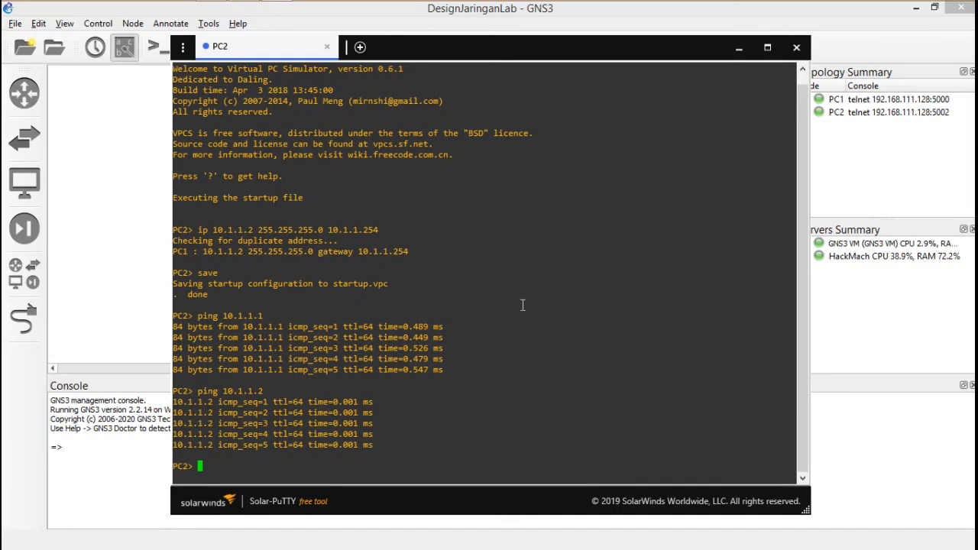
pyautogui.click(796, 47)
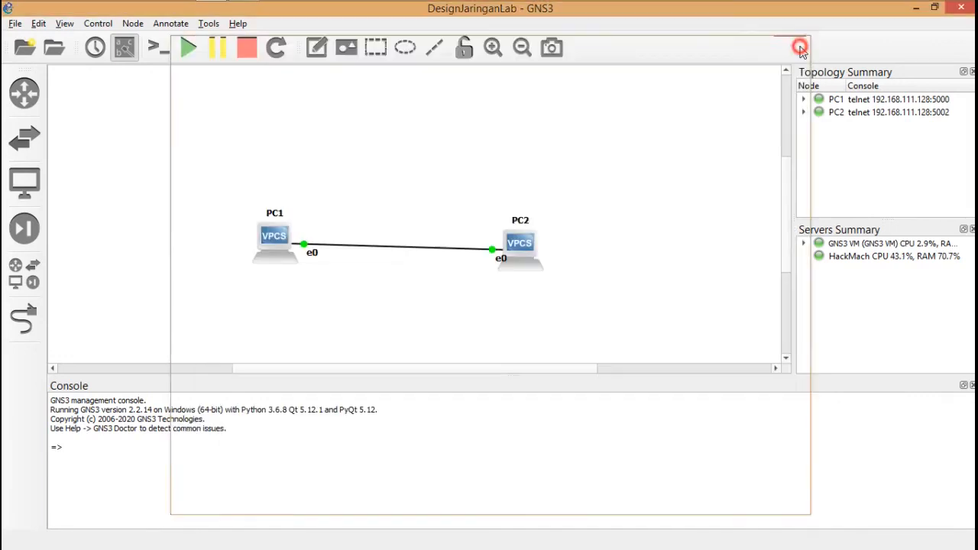